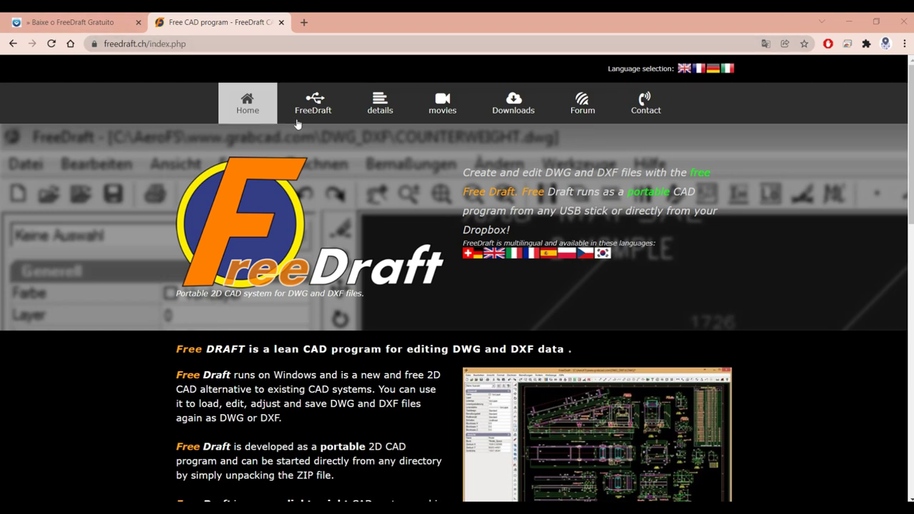
Go to the Downloads page of the freedraft.ch site.
click(495, 109)
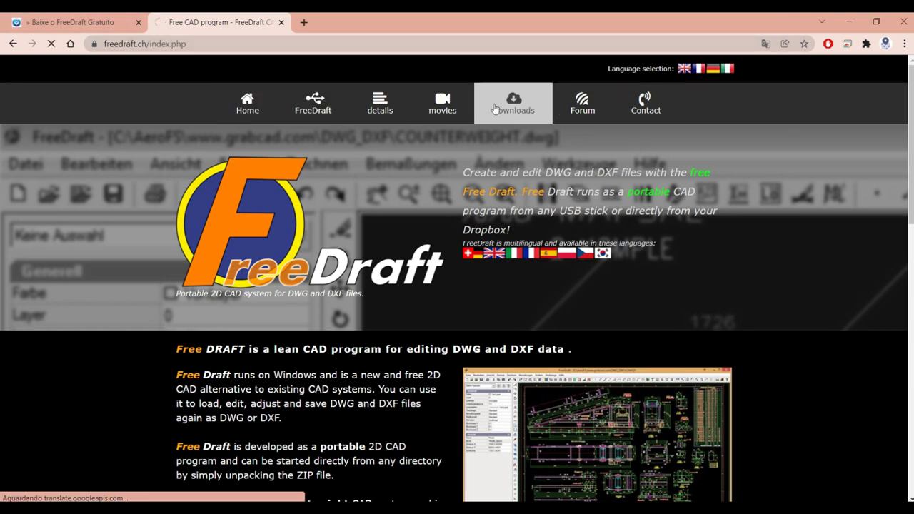
Follow 'Continue to download...' to the registration form, then return to FindMySoft's FreeDraft 2.0 page.
scroll(352, 444, down, 2)
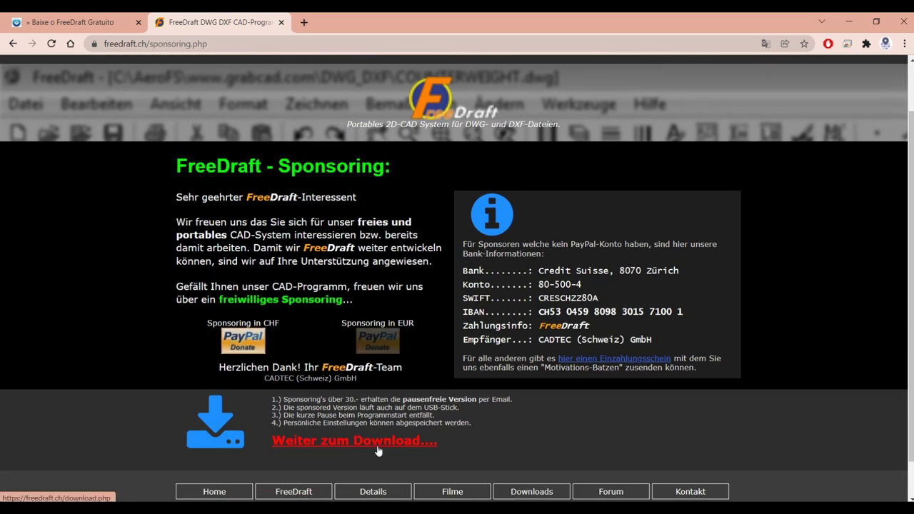
click(352, 440)
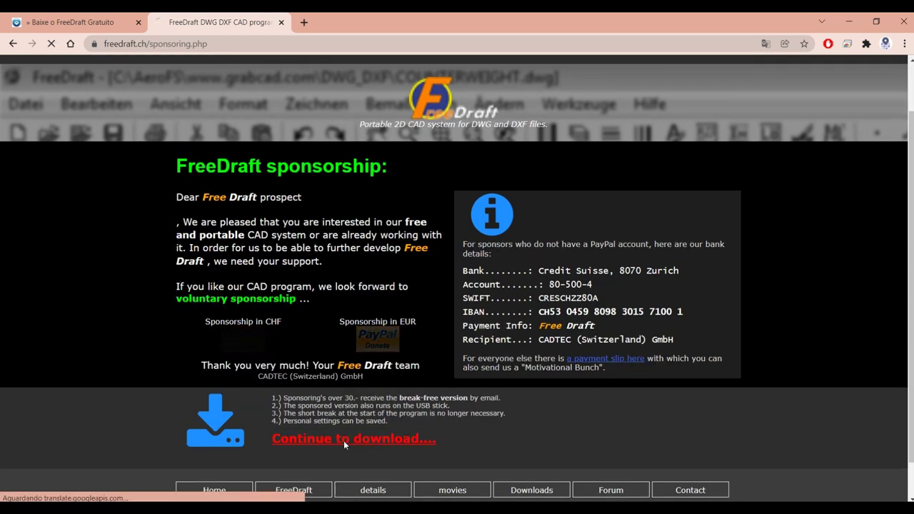
scroll(549, 406, down, 1)
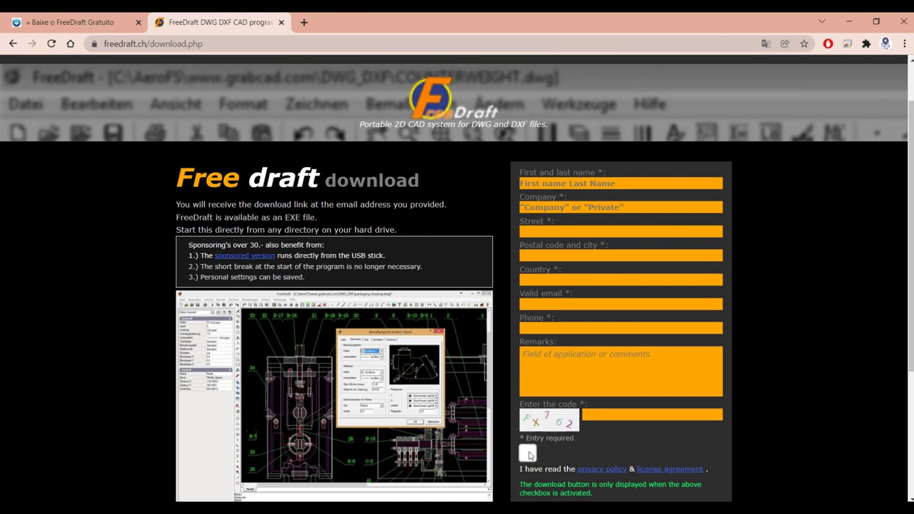
scroll(528, 456, down, 1)
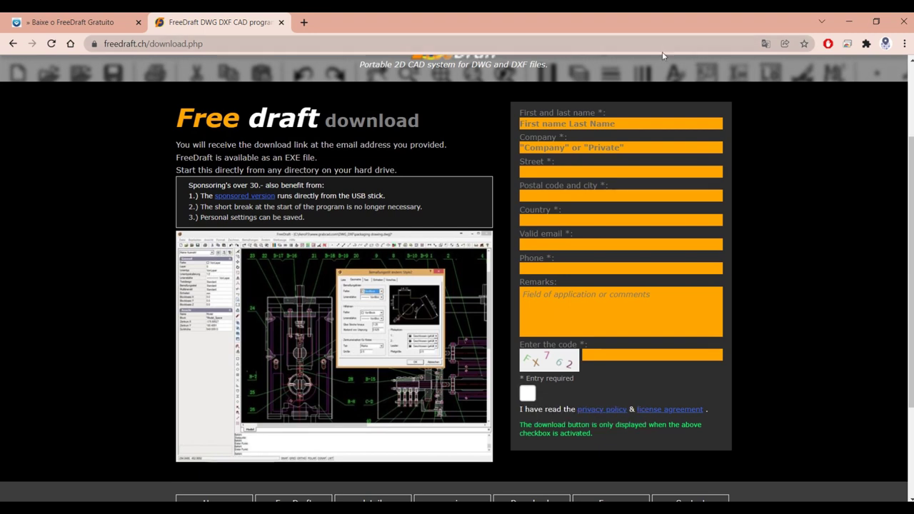
click(64, 22)
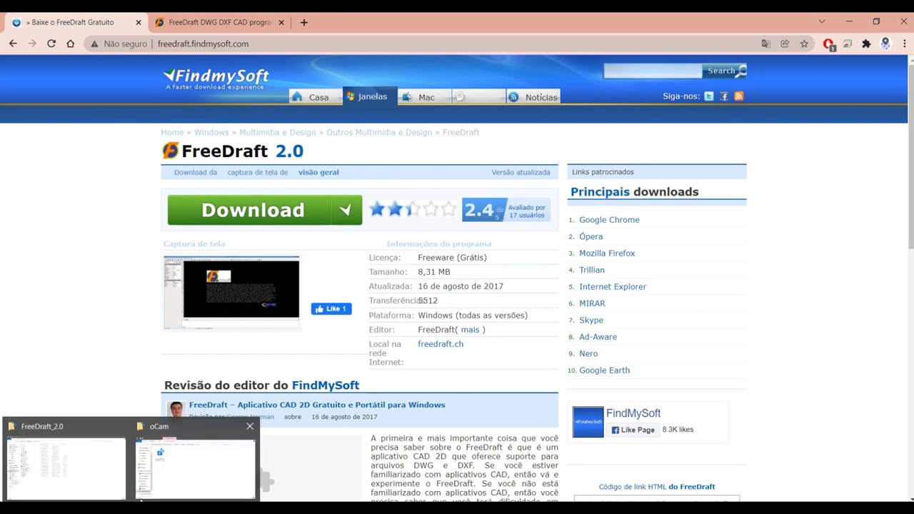
Run FreeDraft.exe from the Downloads\FreeDraft_2.0 folder.
click(84, 471)
click(179, 53)
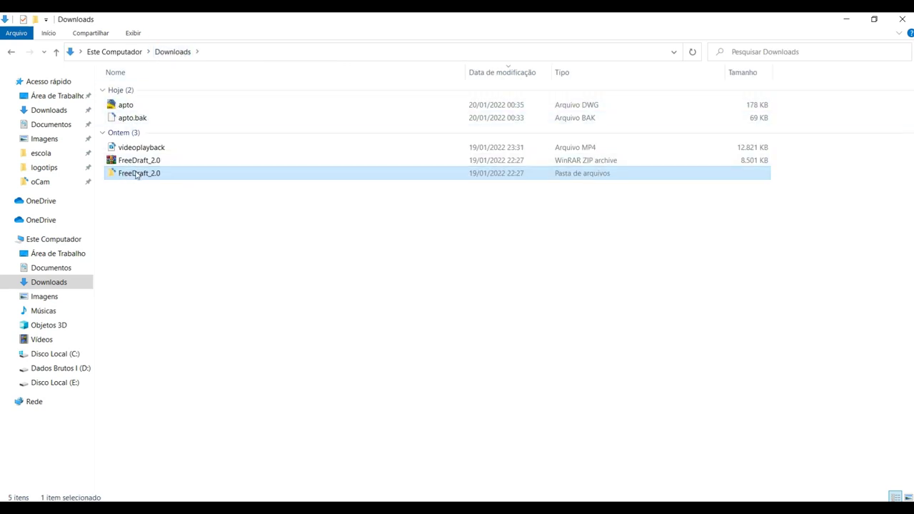
double_click(137, 176)
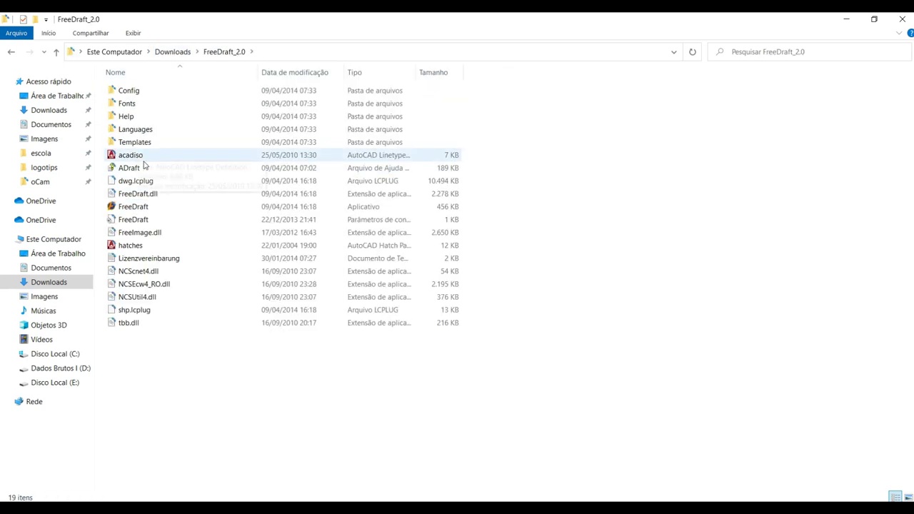
double_click(141, 208)
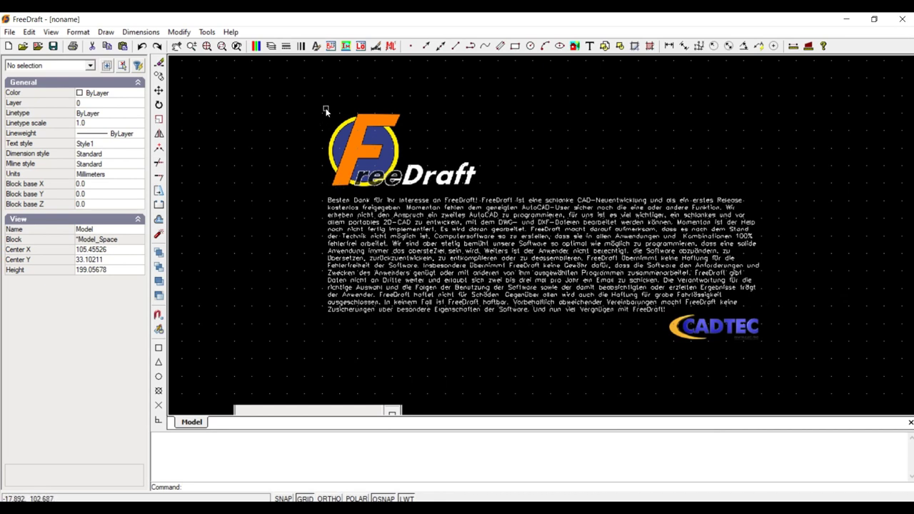
Select the welcome paragraph text several times, clearing each selection with Esc.
click(659, 273)
key(Escape)
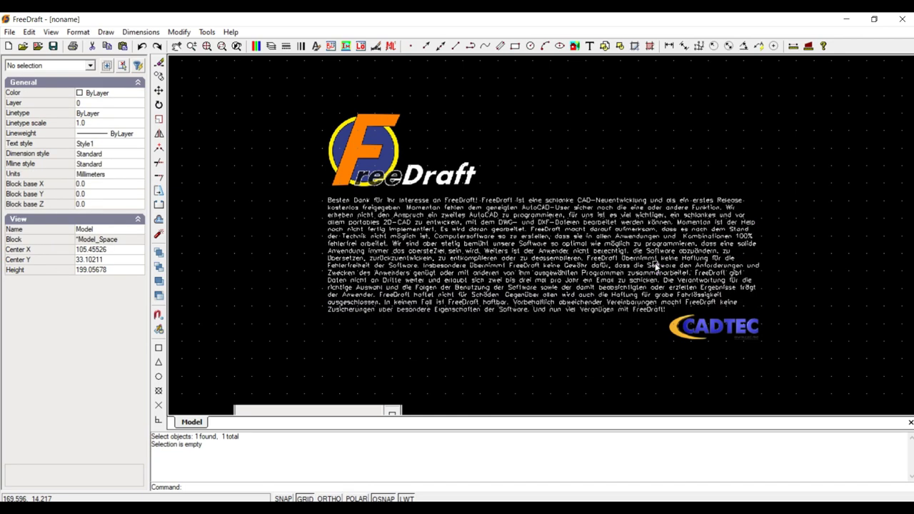
click(564, 276)
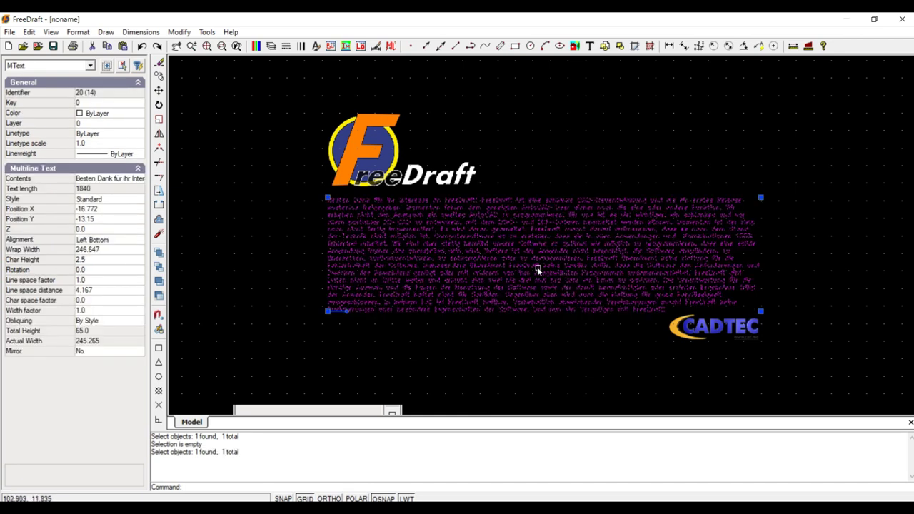
key(Escape)
click(441, 235)
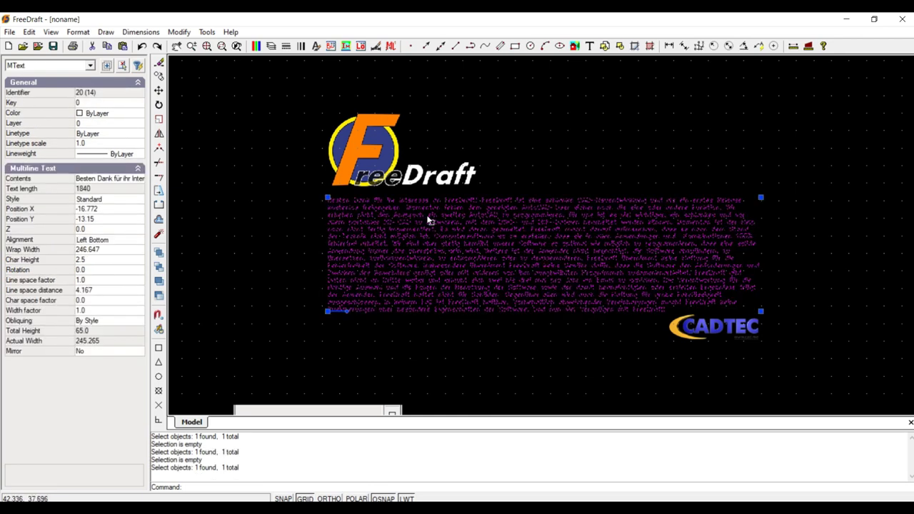
key(Escape)
Bring up the File > Open Select File dialog and move it aside.
click(11, 33)
click(14, 45)
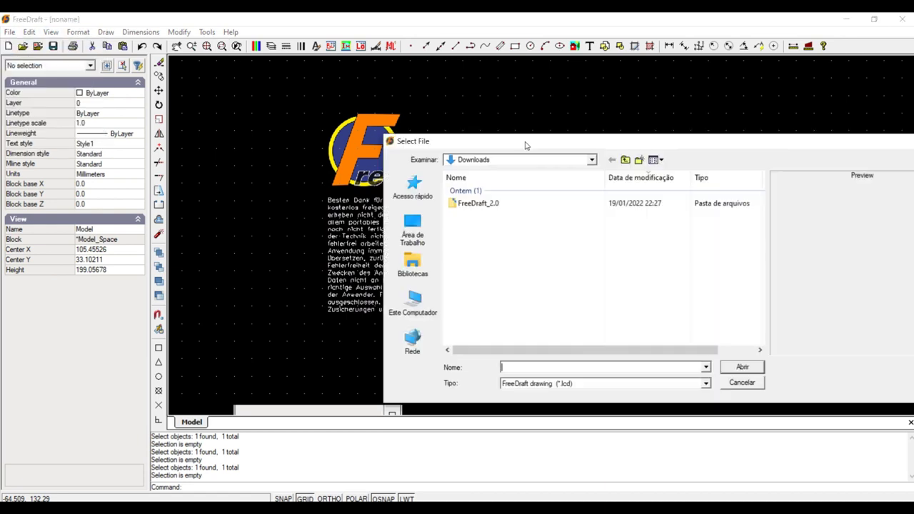
drag(526, 143, 393, 71)
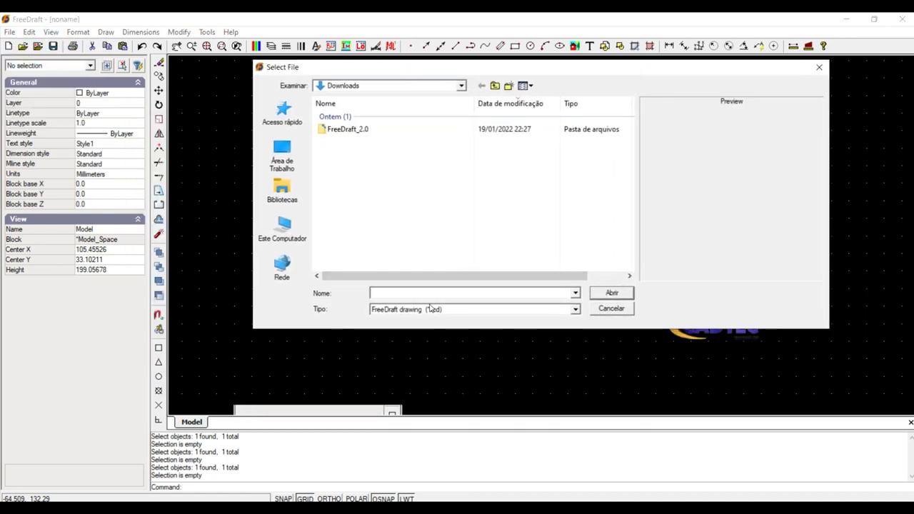
Filter the file type to AutoCAD Drawing (*.dwg) and open apto from Downloads.
click(431, 309)
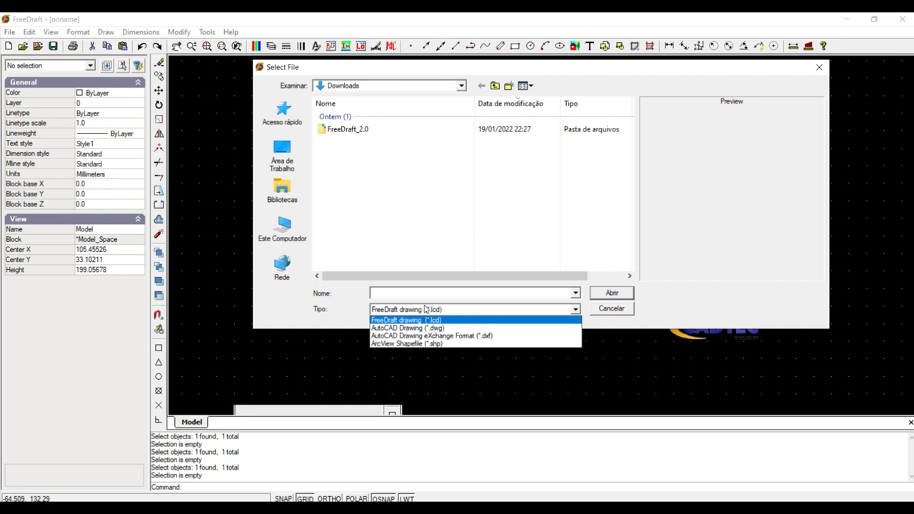
click(421, 328)
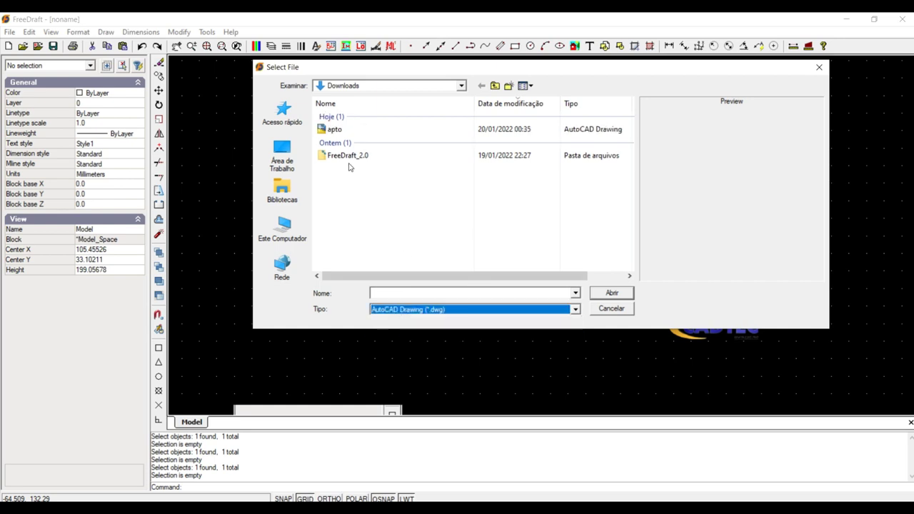
click(330, 130)
click(603, 292)
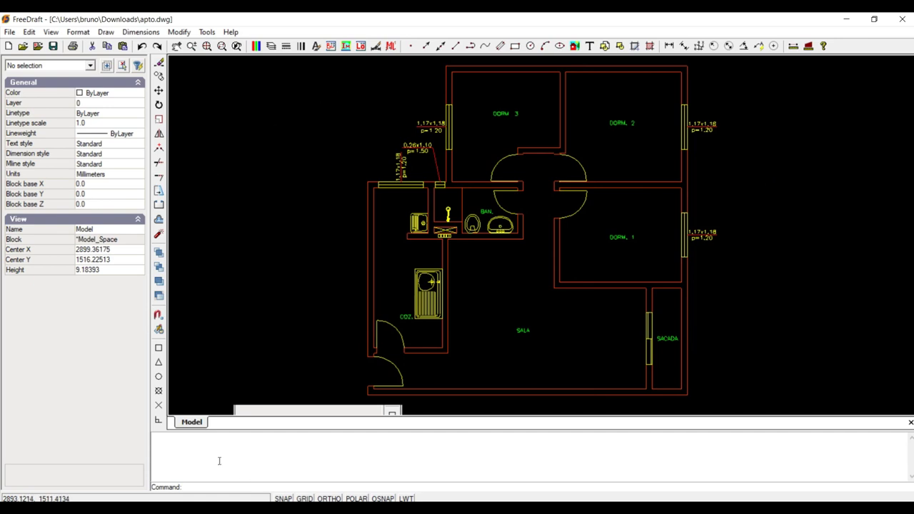
click(374, 278)
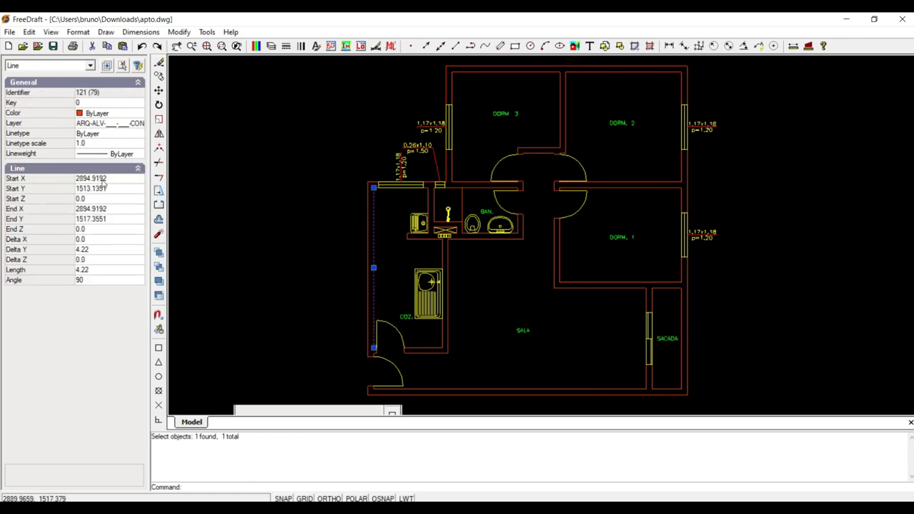
key(Escape)
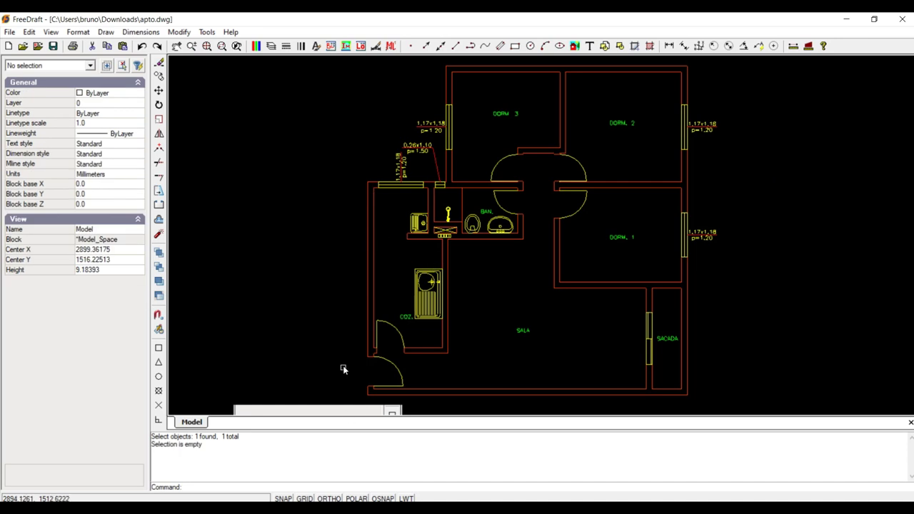
key(F8)
text(L)
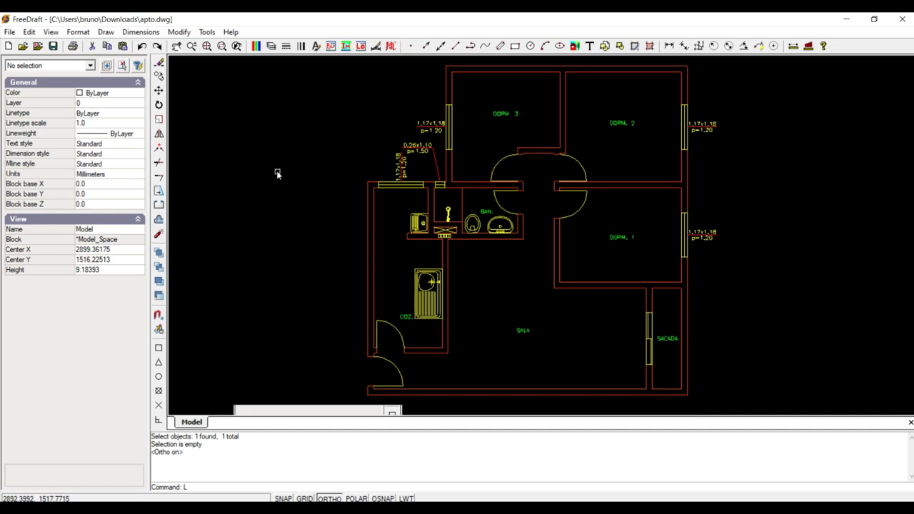
key(Return)
click(256, 202)
click(256, 274)
key(F8)
click(291, 271)
click(306, 254)
click(322, 321)
click(282, 294)
click(262, 321)
key(Return)
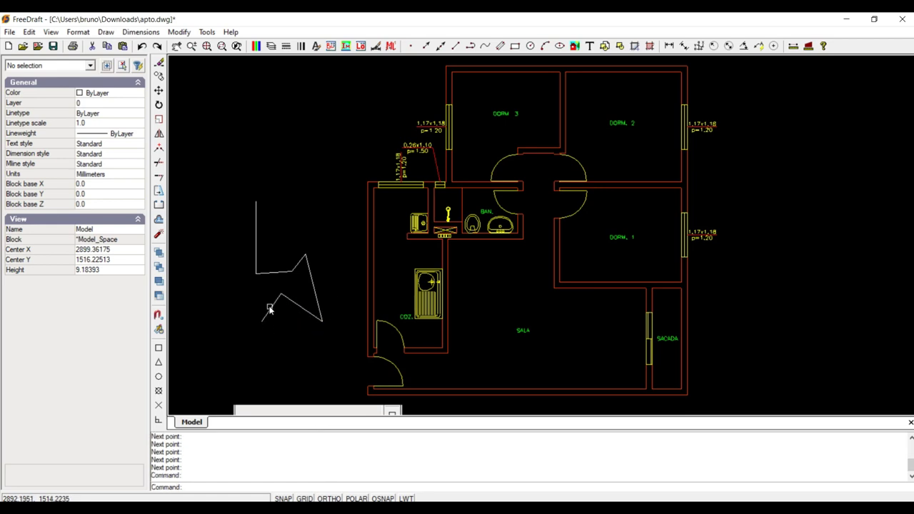
drag(198, 181, 376, 364)
key(Delete)
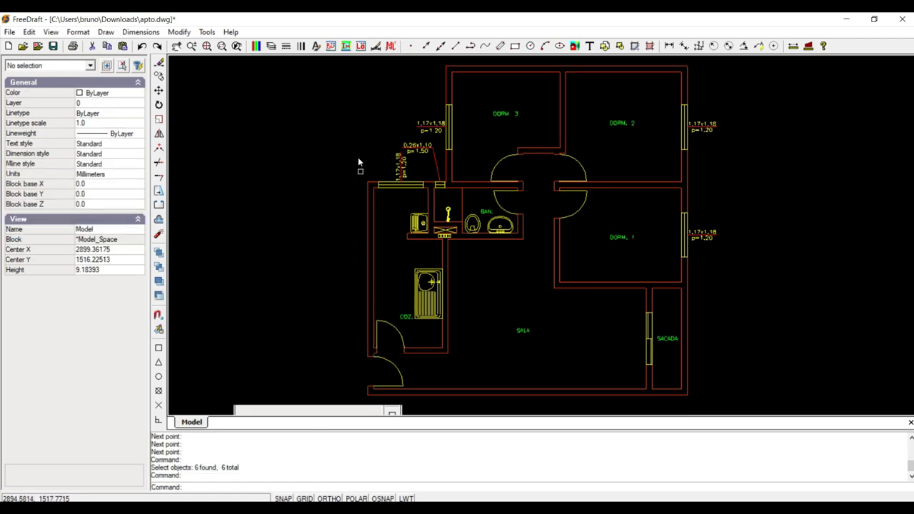
click(272, 46)
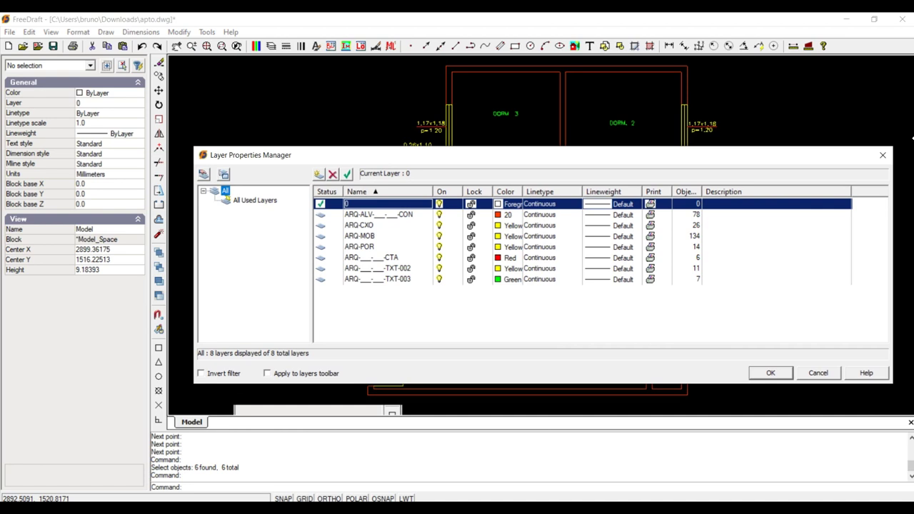
click(882, 155)
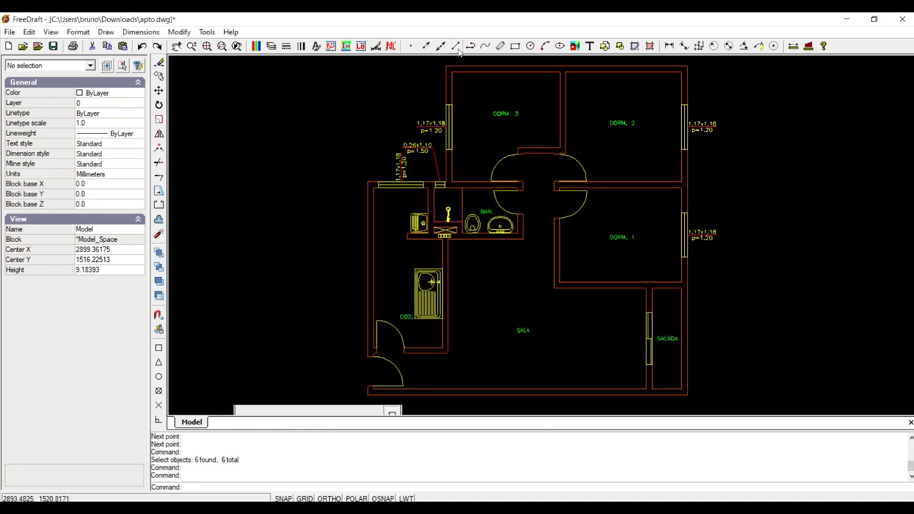
Draw a wavy spline through seven points to the left of the floor plan.
click(485, 46)
click(189, 247)
click(231, 203)
click(265, 262)
click(307, 190)
click(340, 279)
click(354, 227)
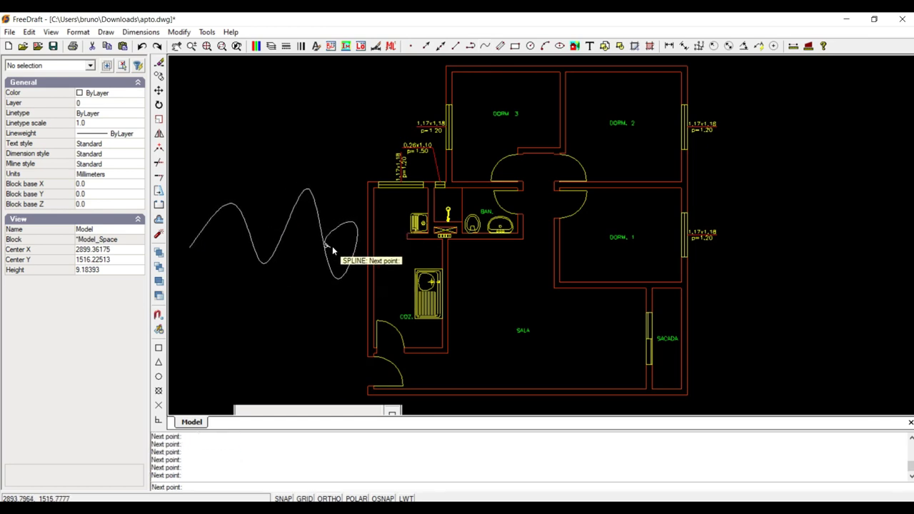
click(355, 245)
Finish the spline as a closed filled shape, confirming its start and end angles.
right_click(302, 262)
click(315, 267)
click(308, 260)
right_click(336, 266)
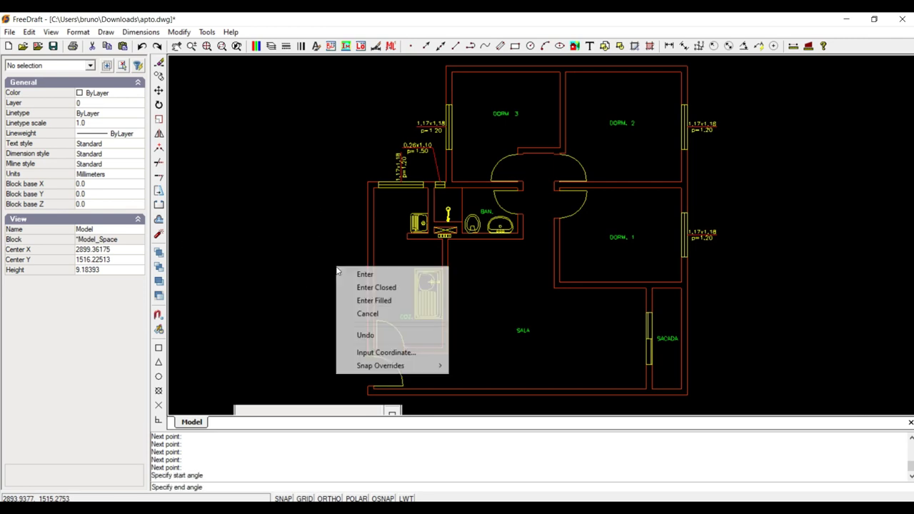
click(368, 307)
click(300, 273)
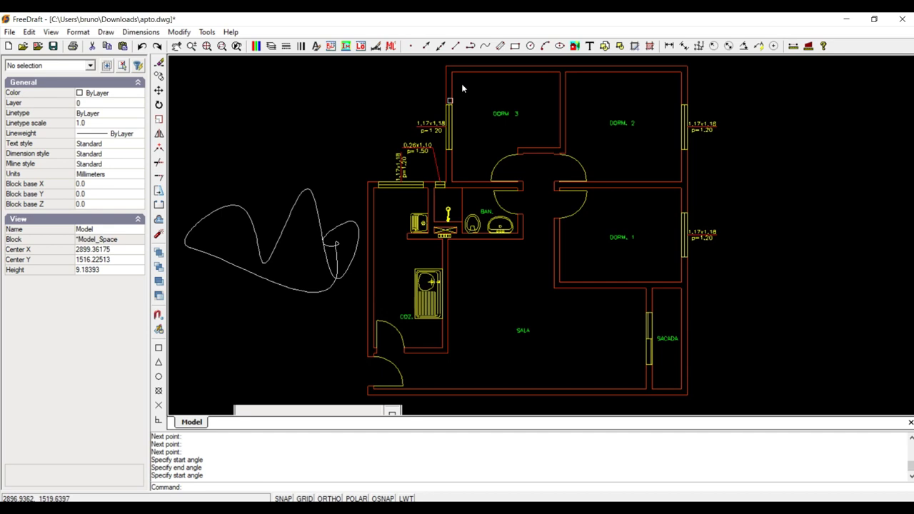
Draw a rectangle above the spline, left of the floor plan.
click(515, 46)
click(261, 107)
click(348, 177)
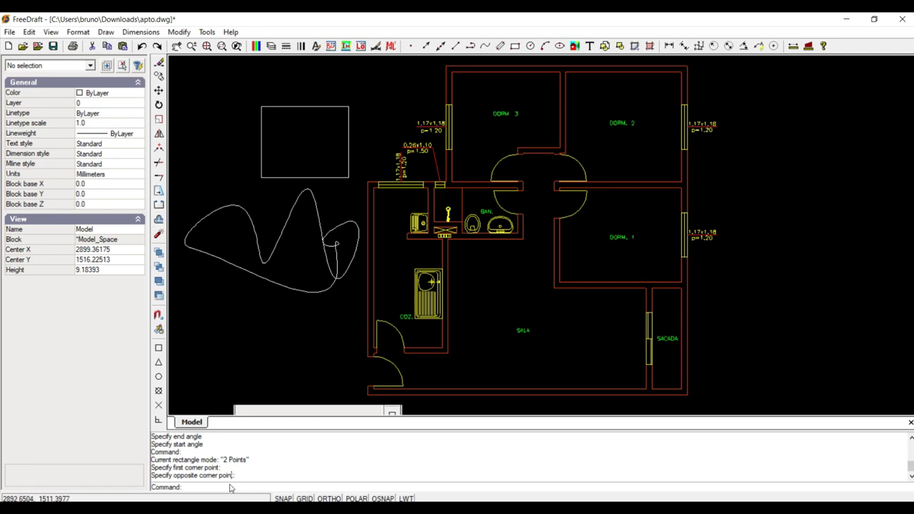
Enable object snap with Midpoint mode in Drafting Settings' Object Snap tab.
right_click(375, 366)
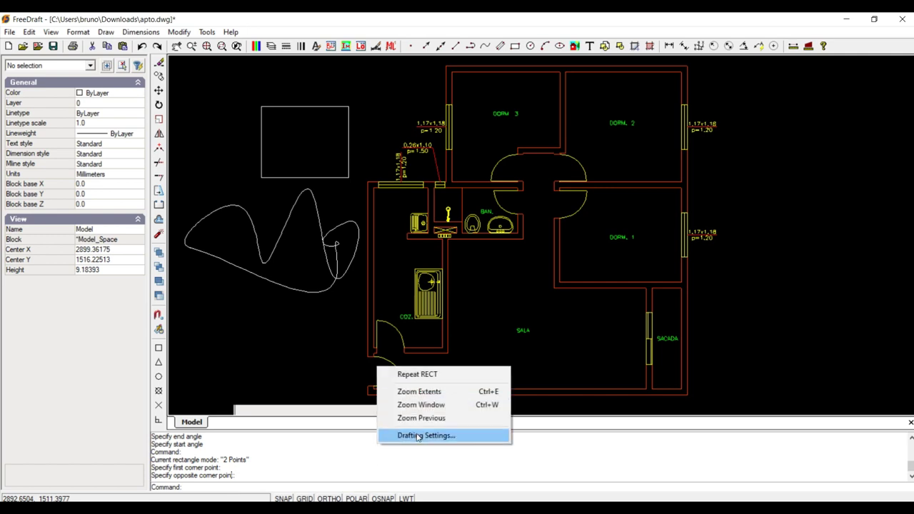
click(418, 436)
click(524, 180)
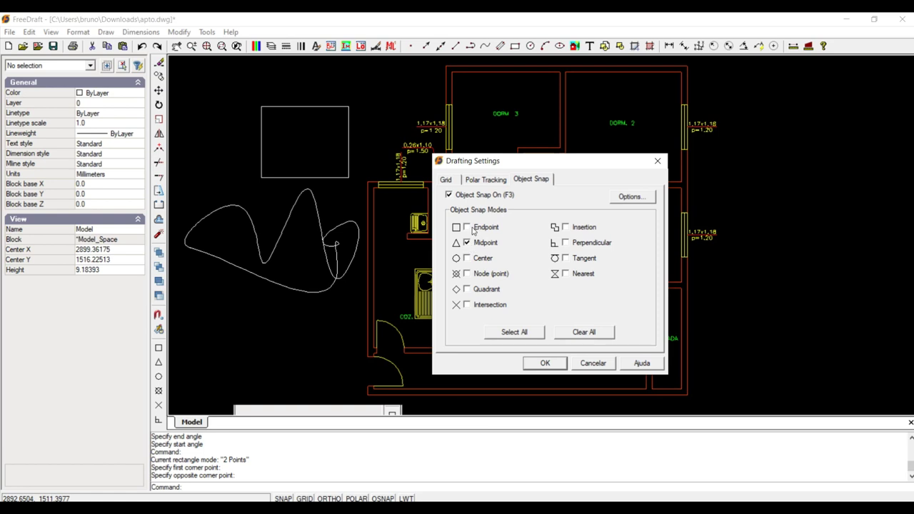
click(545, 364)
text(M)
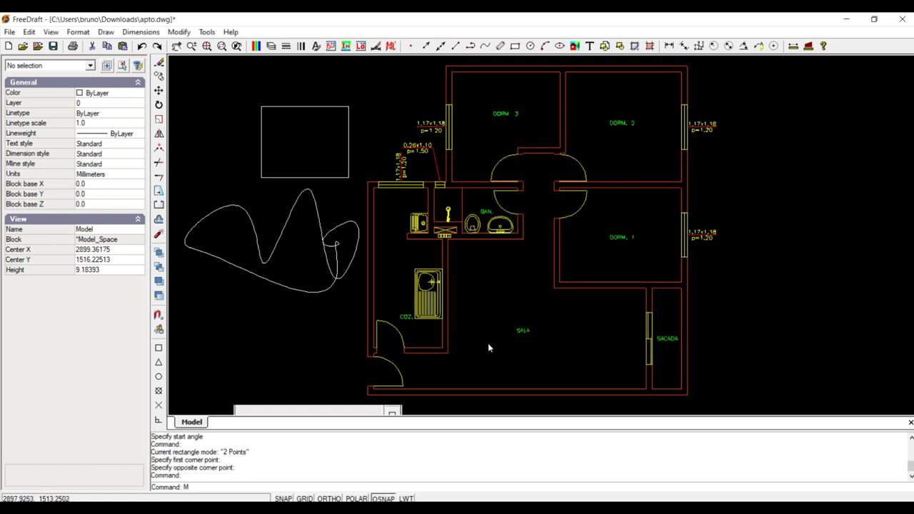
Cancel a first move attempt and zoom out to see the whole drawing.
key(Return)
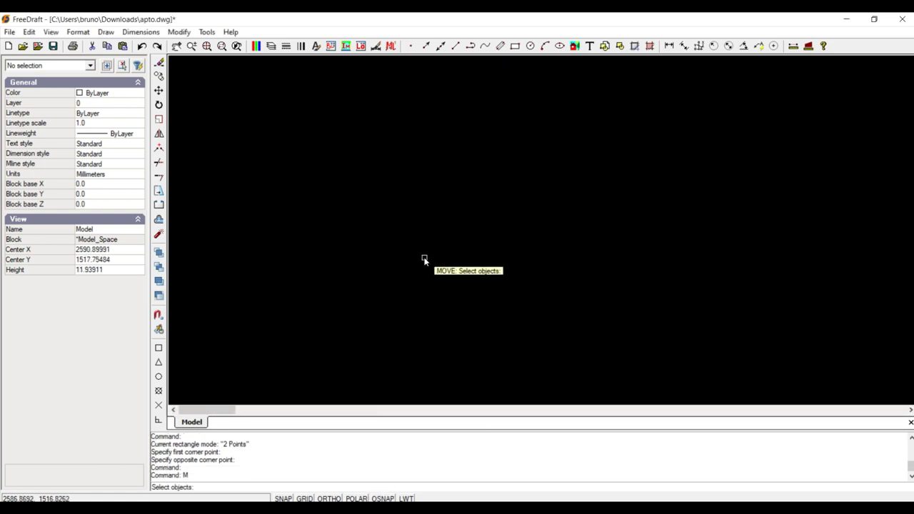
click(421, 202)
scroll(519, 199, down, 2)
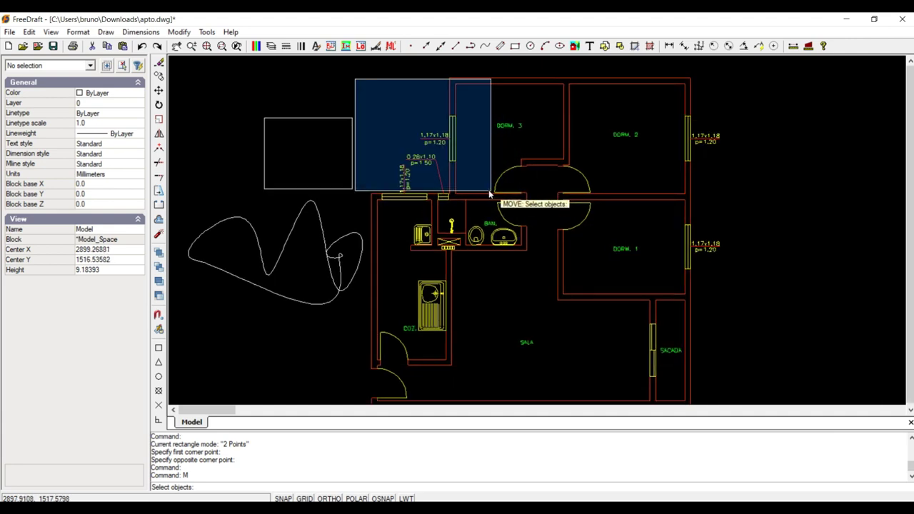
key(Escape)
middle_drag(507, 183, 443, 190)
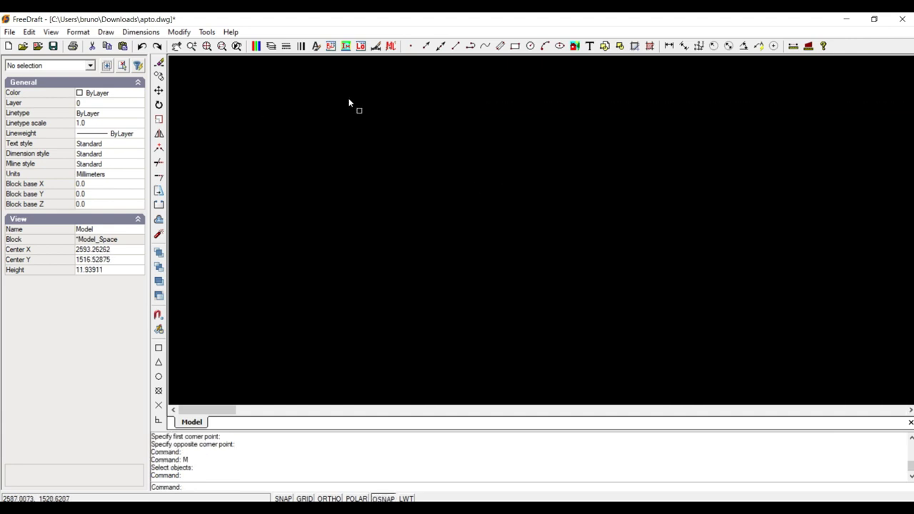
click(222, 48)
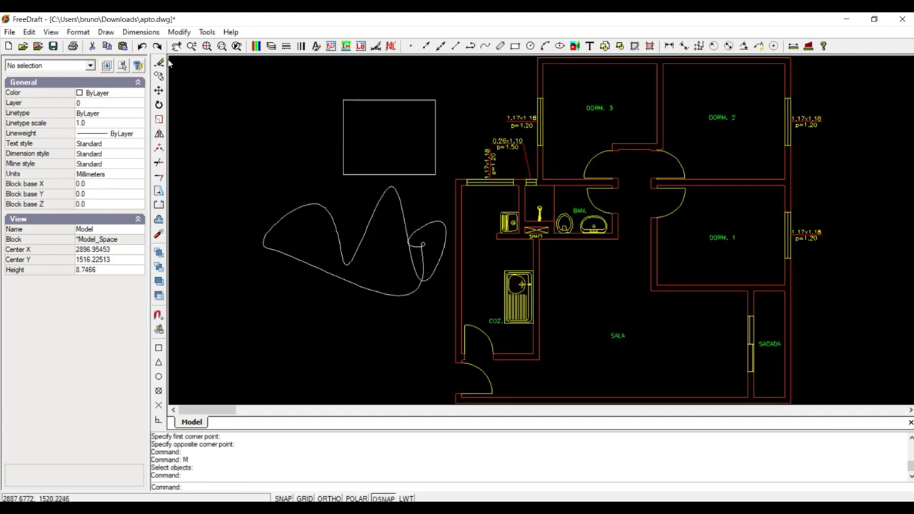
click(191, 46)
mouse_move(354, 120)
mouse_down()
mouse_move(536, 149)
mouse_move(444, 102)
mouse_up()
Move all 278 objects using the plan's lower-right corner as the base point.
text(m)
key(Return)
drag(329, 100, 737, 387)
key(Return)
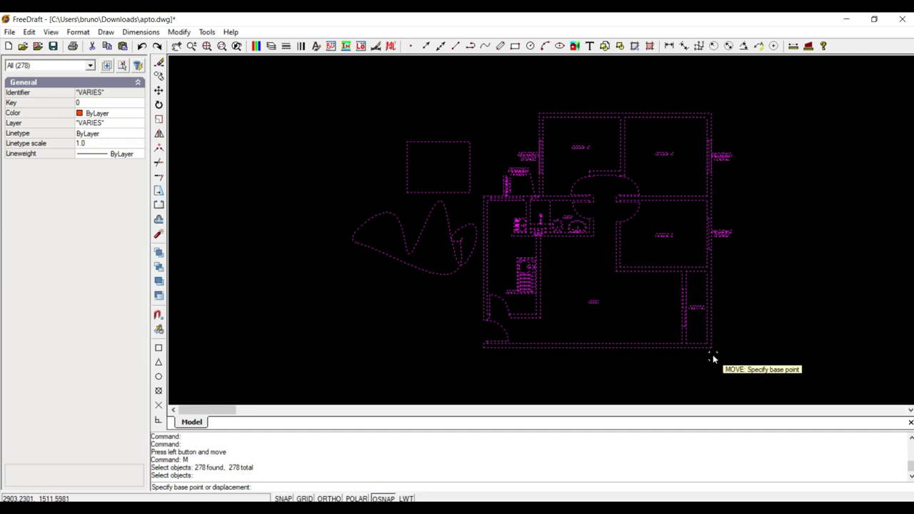
click(712, 352)
click(542, 321)
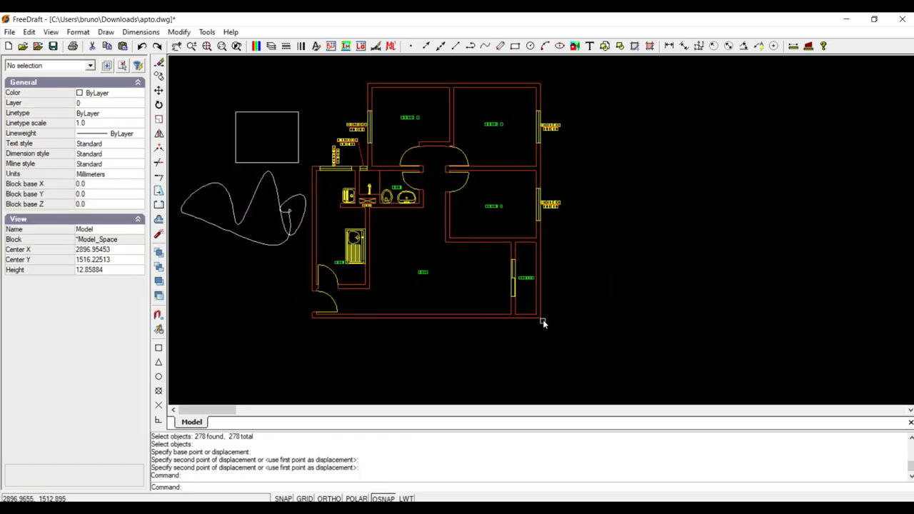
middle_drag(518, 308, 626, 344)
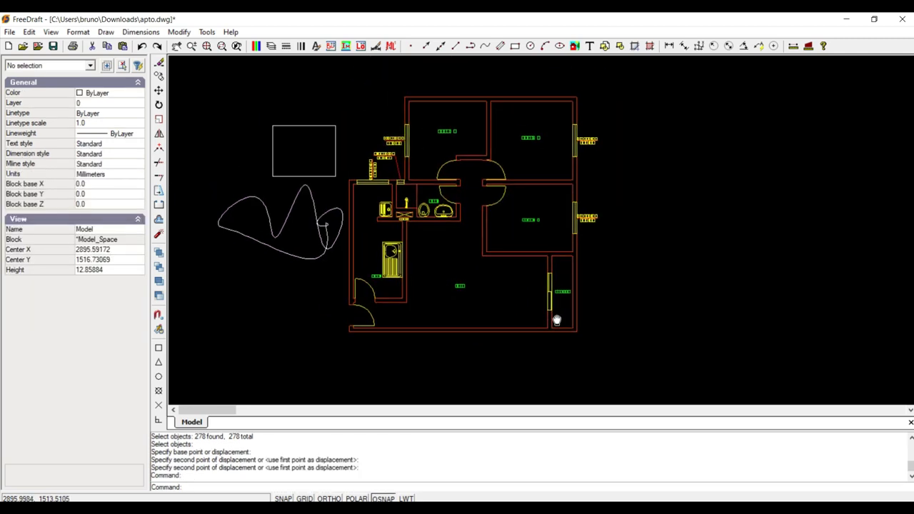